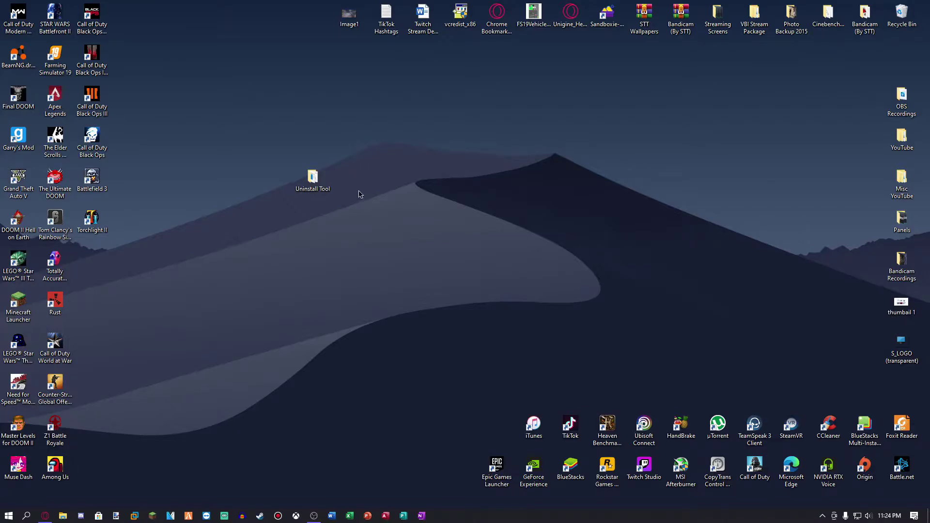
Step: View the contents of the Uninstall Tool folder on the desktop and close it
{"action": "left_click", "coordinate": [322, 181]}
{"action": "double_click", "coordinate": [321, 182]}
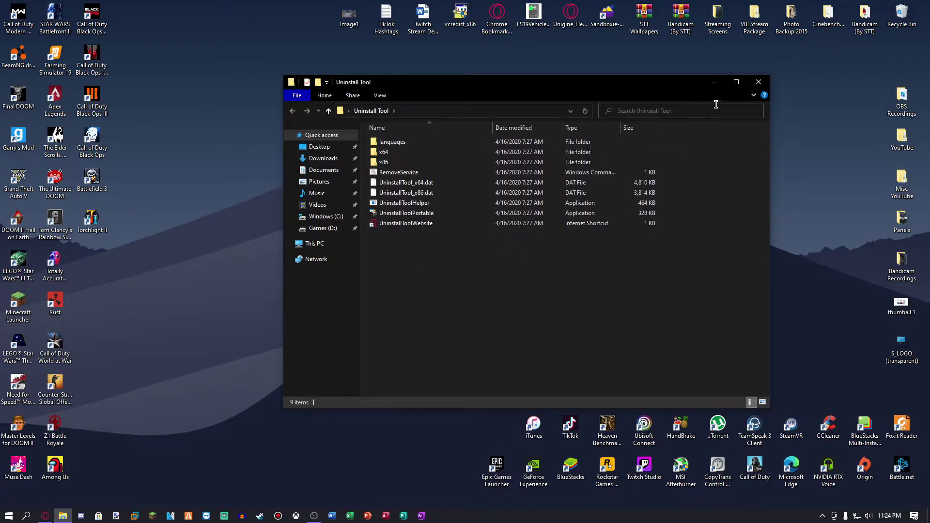
{"action": "left_click", "coordinate": [758, 82]}
Step: Switch to the browser, download the portable version of Uninstall Tool, and show the archive in its folder
{"action": "left_click", "coordinate": [45, 516]}
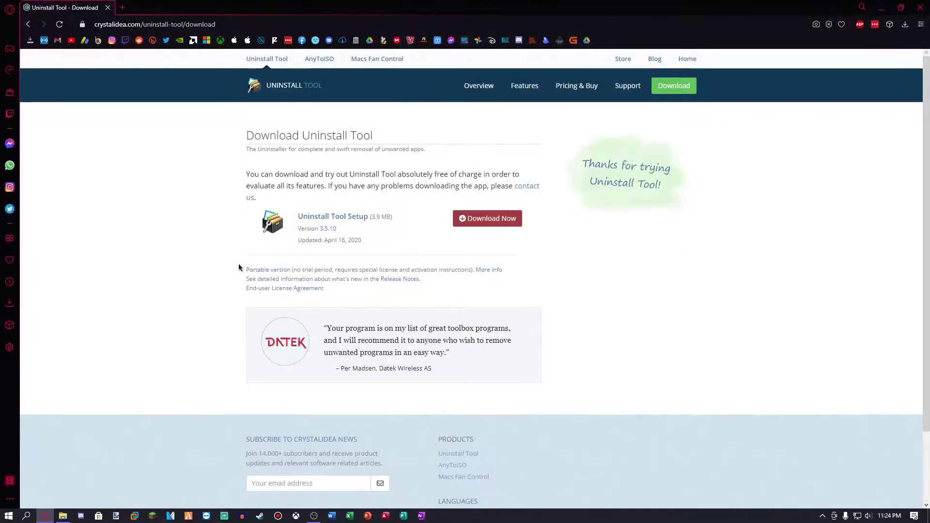
{"action": "left_click", "coordinate": [283, 273]}
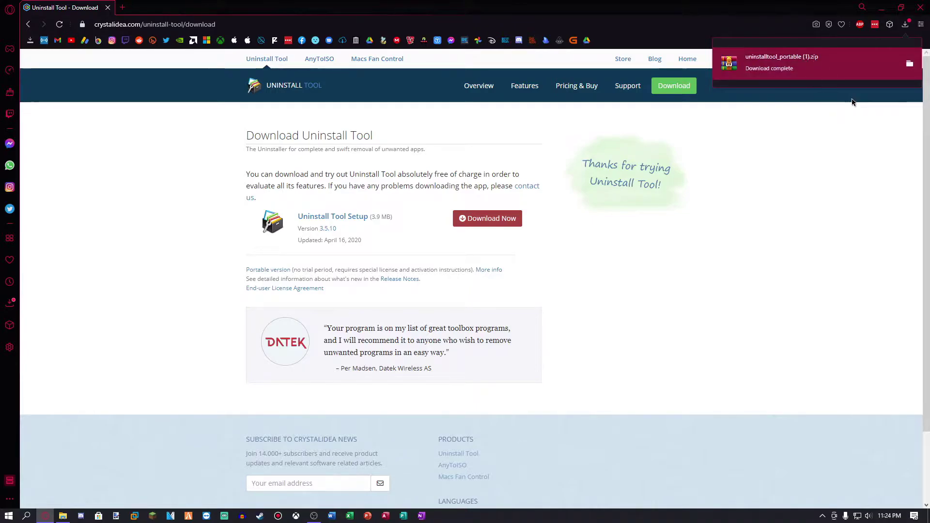
{"action": "left_click", "coordinate": [910, 64]}
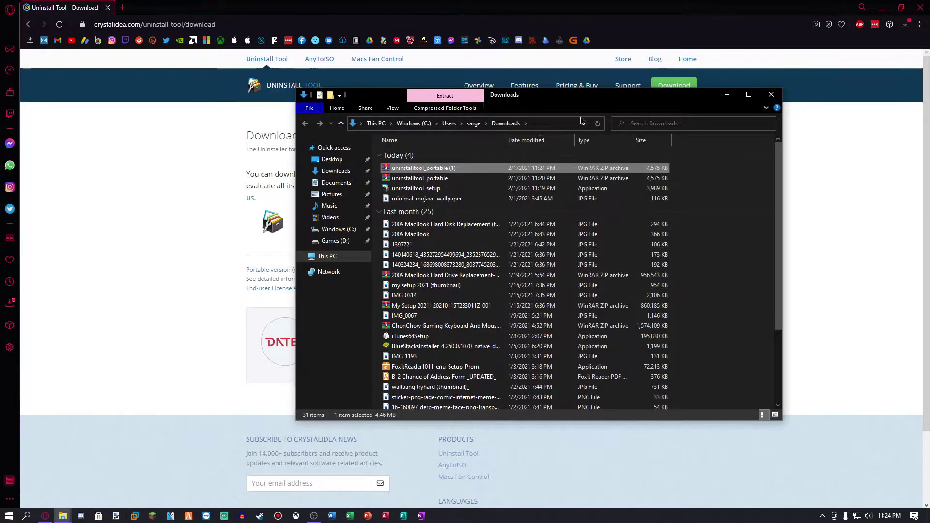
{"action": "left_click_drag", "start_coordinate": [512, 102], "coordinate": [464, 103]}
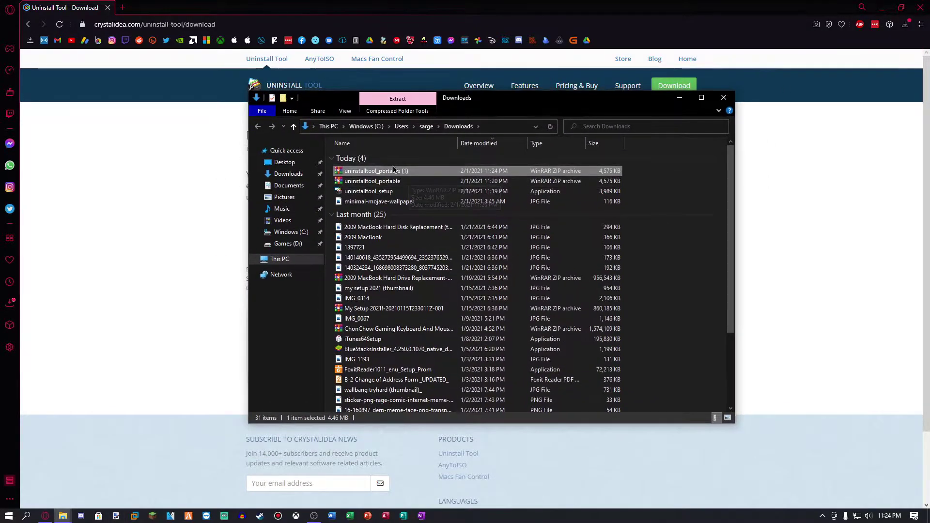
Step: Extract the uninstalltool_portable (1) archive into its own folder and open that folder
{"action": "right_click", "coordinate": [389, 172]}
{"action": "left_click", "coordinate": [353, 234]}
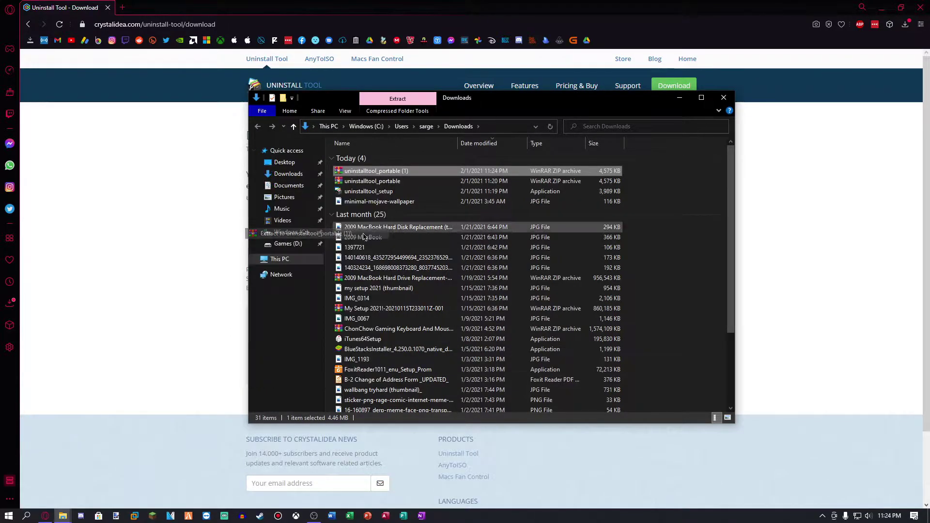
{"action": "double_click", "coordinate": [374, 212]}
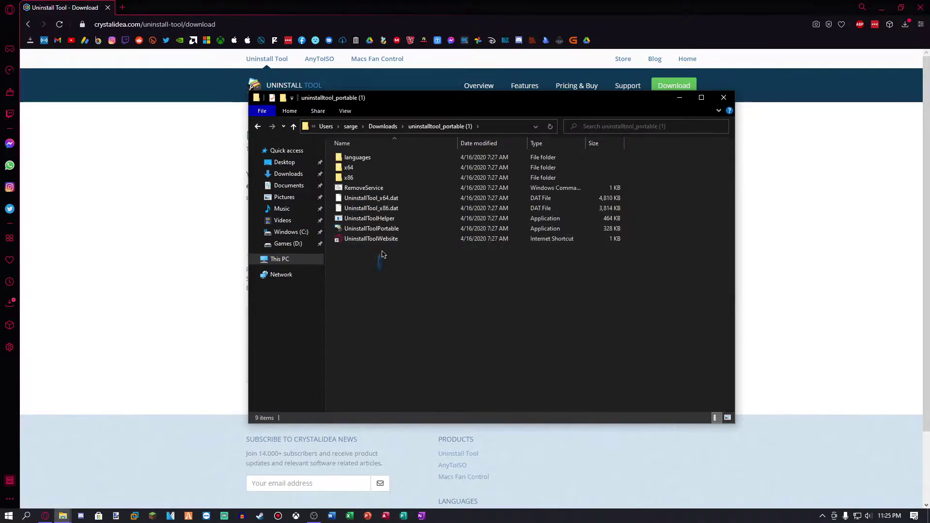
Step: Close the extracted folder's window and minimize the browser to return to the desktop
{"action": "left_click_drag", "start_coordinate": [381, 267], "coordinate": [710, 160]}
{"action": "left_click", "coordinate": [723, 99]}
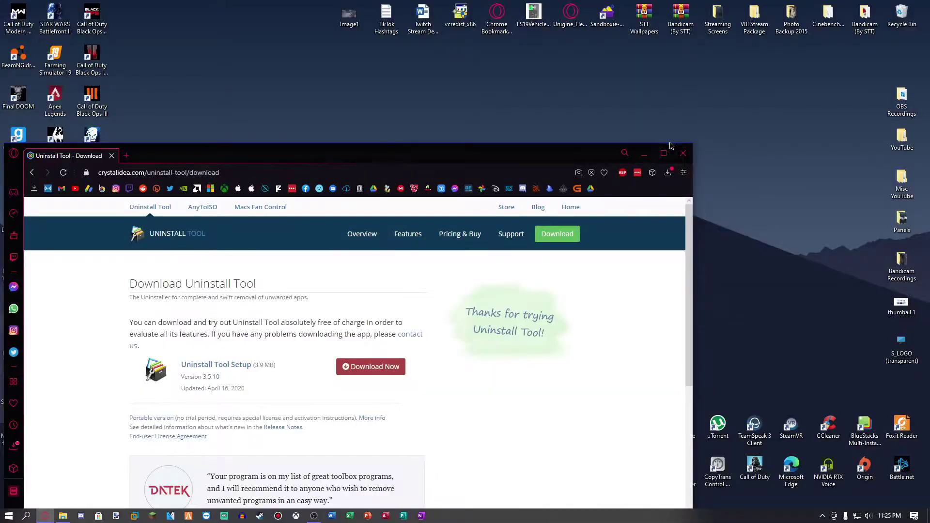
{"action": "left_click", "coordinate": [664, 153]}
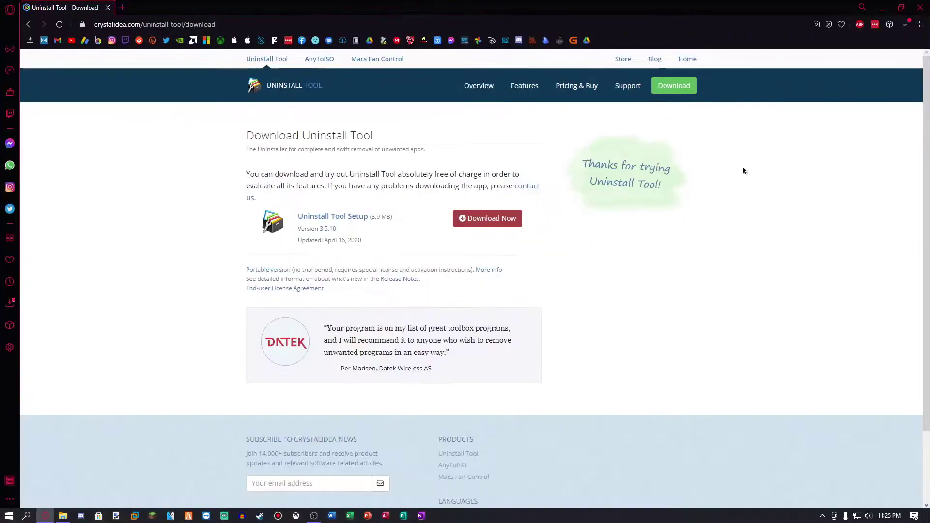
{"action": "left_click", "coordinate": [887, 6]}
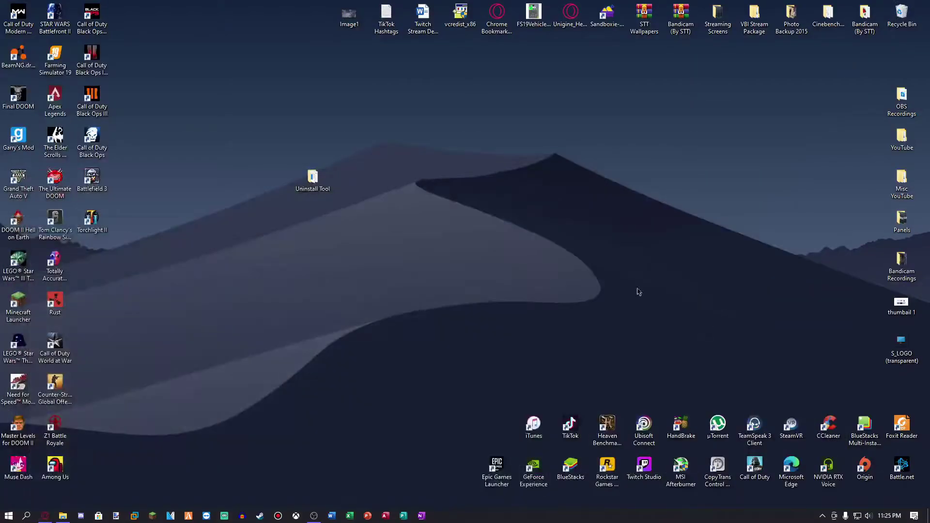
Step: Launch UninstallToolPortable from the Uninstall Tool folder on the desktop
{"action": "double_click", "coordinate": [318, 183]}
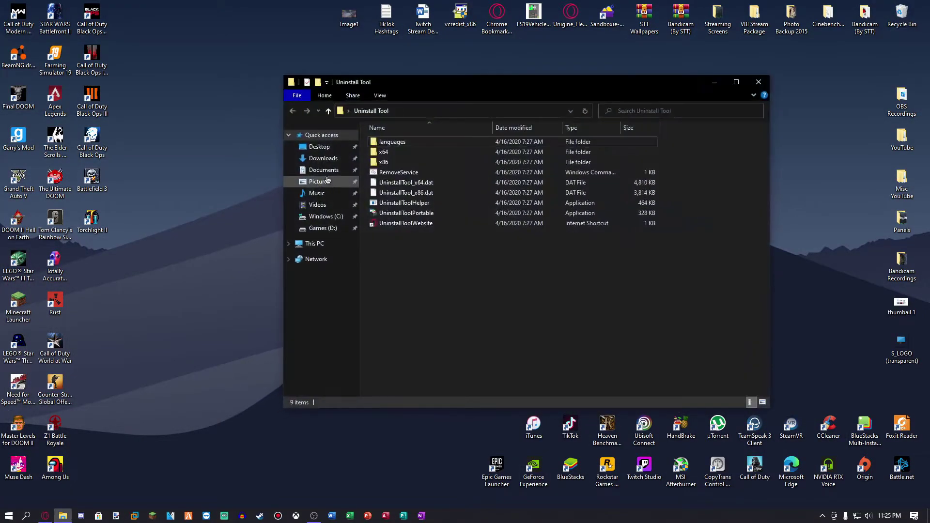
{"action": "left_click", "coordinate": [446, 213]}
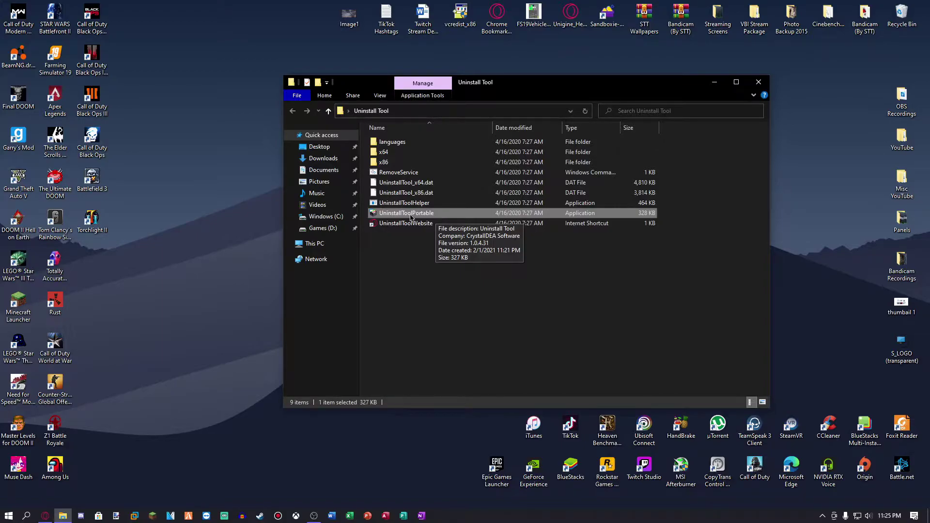
{"action": "right_click", "coordinate": [429, 213]}
{"action": "left_click", "coordinate": [355, 234]}
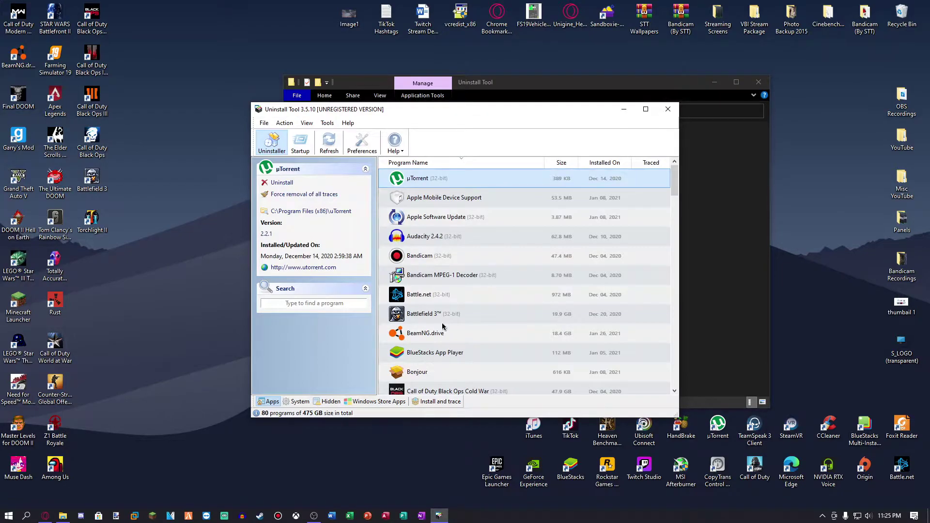
Step: Uninstall Twitch Studio, including a deep scan of the registry and file system for leftovers, and close the wizard
{"action": "scroll", "coordinate": [442, 327], "scroll_direction": "down", "scroll_amount": 15}
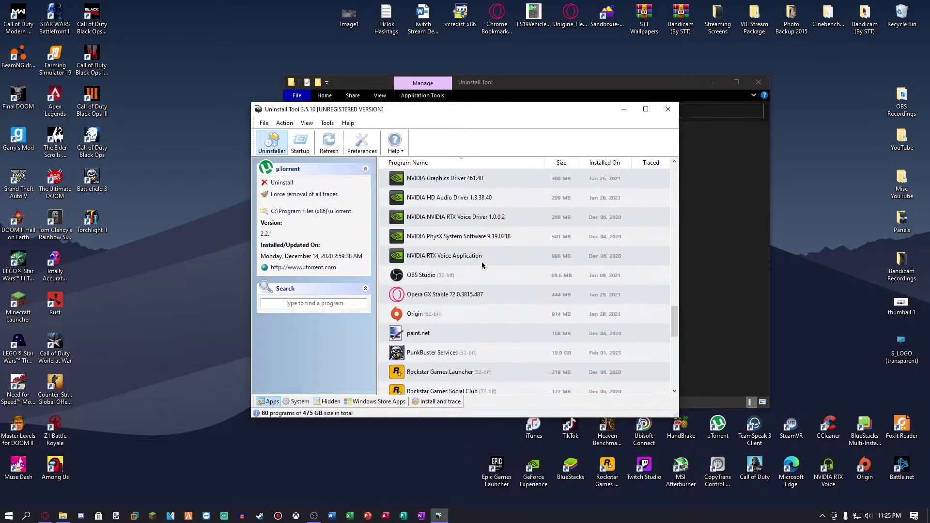
{"action": "scroll", "coordinate": [482, 265], "scroll_direction": "down", "scroll_amount": 5}
{"action": "scroll", "coordinate": [479, 311], "scroll_direction": "down", "scroll_amount": 1}
{"action": "right_click", "coordinate": [431, 294]}
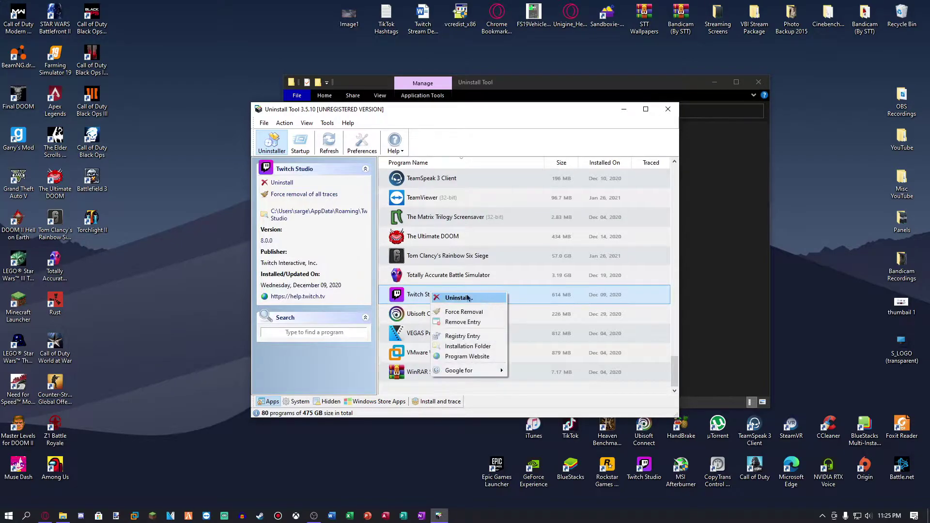
{"action": "left_click", "coordinate": [462, 298]}
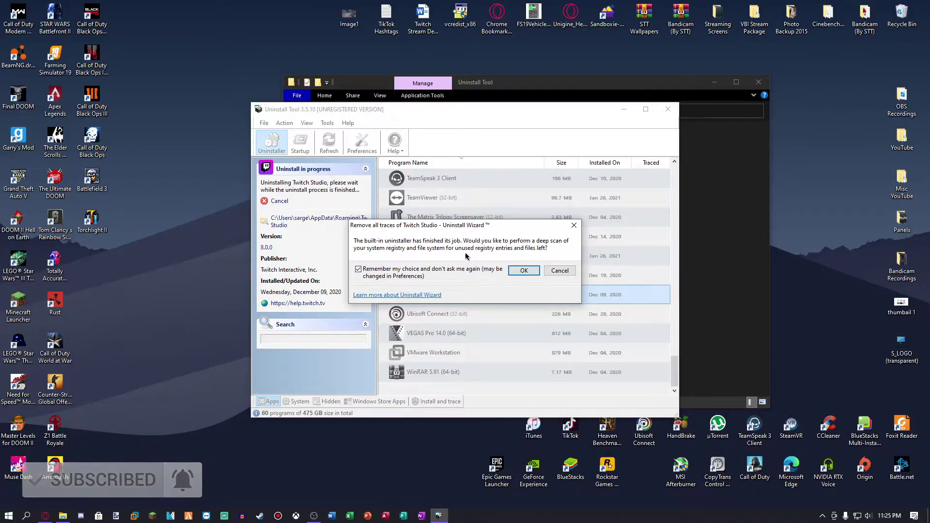
{"action": "left_click", "coordinate": [526, 272]}
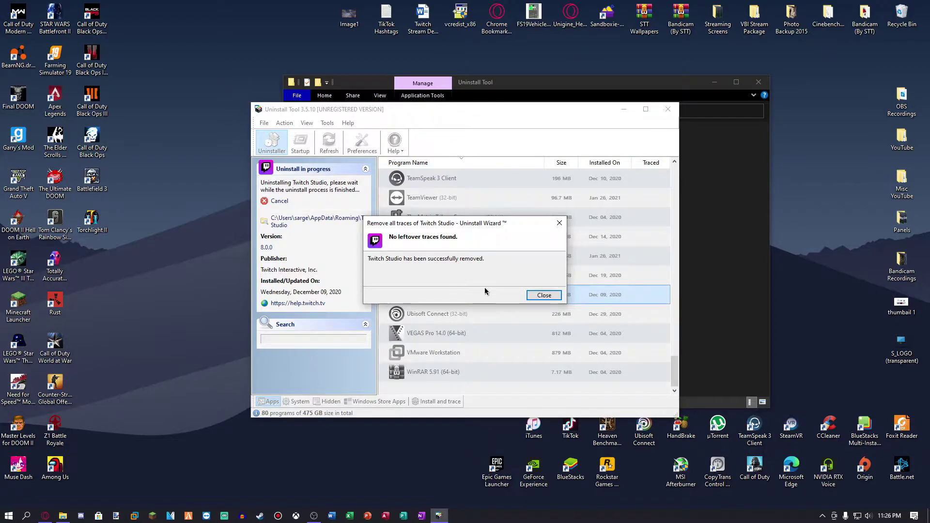
{"action": "left_click", "coordinate": [545, 295]}
Step: Search Windows for "twitch" to check whether Twitch Studio is still installed, and close the search
{"action": "scroll", "coordinate": [507, 288], "scroll_direction": "up", "scroll_amount": 3}
{"action": "scroll", "coordinate": [507, 288], "scroll_direction": "up", "scroll_amount": 12}
{"action": "scroll", "coordinate": [574, 294], "scroll_direction": "down", "scroll_amount": 5}
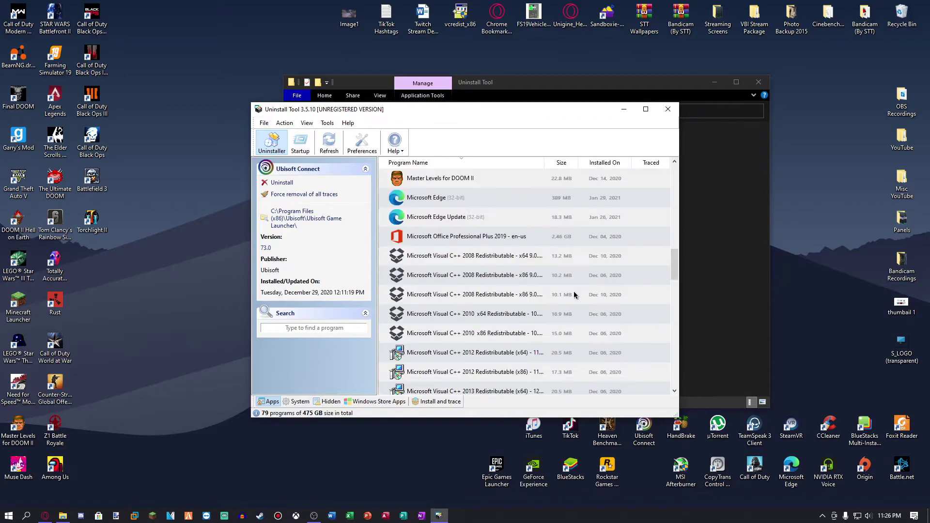
{"action": "key", "text": "super"}
{"action": "type", "text": "twitch"}
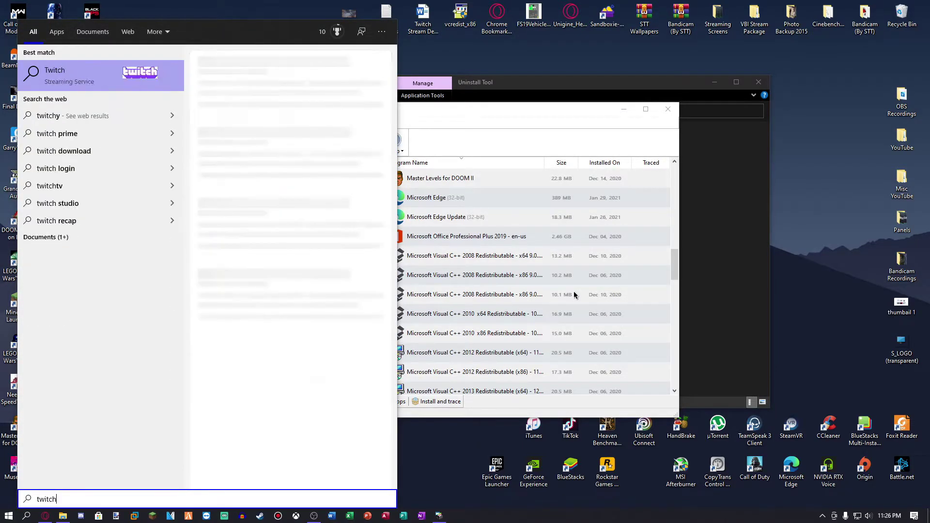
{"action": "key", "text": "Escape"}
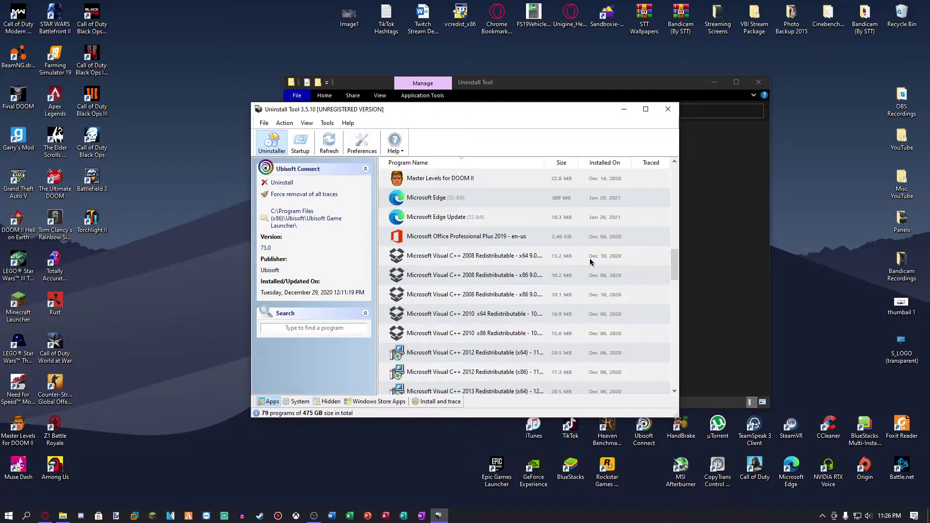
Step: Browse the list of installed programs and view the details of CCleaner
{"action": "scroll", "coordinate": [482, 305], "scroll_direction": "up", "scroll_amount": 12}
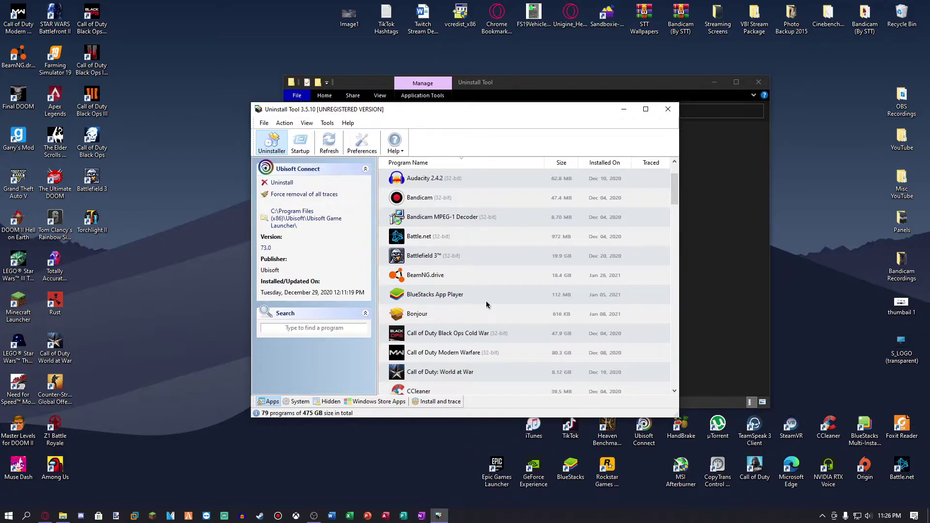
{"action": "scroll", "coordinate": [486, 303], "scroll_direction": "up", "scroll_amount": 1}
{"action": "scroll", "coordinate": [487, 303], "scroll_direction": "down", "scroll_amount": 4}
{"action": "left_click", "coordinate": [478, 218]}
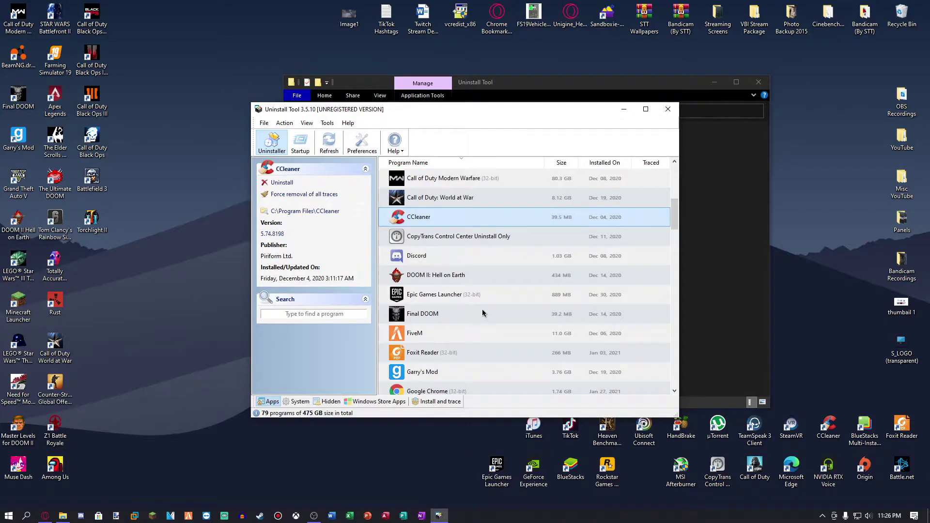
{"action": "scroll", "coordinate": [466, 312], "scroll_direction": "up", "scroll_amount": 1}
{"action": "scroll", "coordinate": [466, 312], "scroll_direction": "down", "scroll_amount": 3}
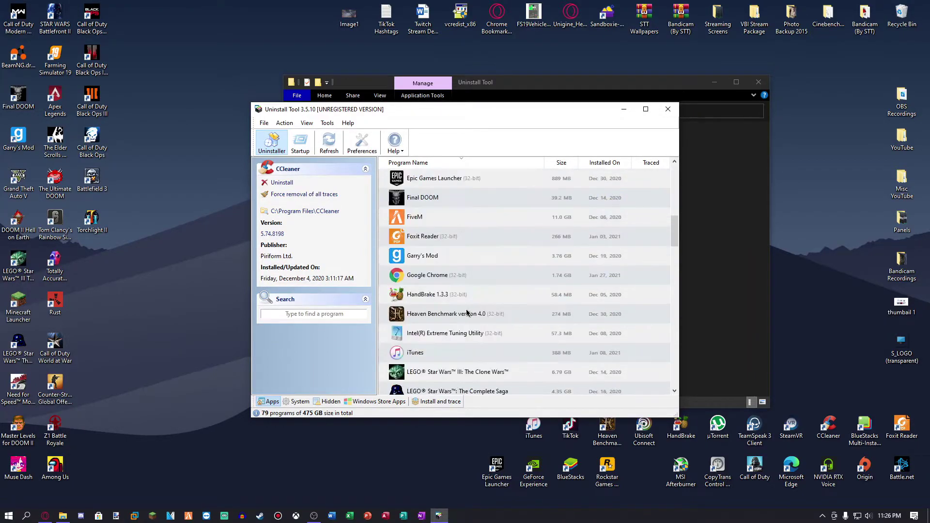
{"action": "scroll", "coordinate": [466, 313], "scroll_direction": "down", "scroll_amount": 4}
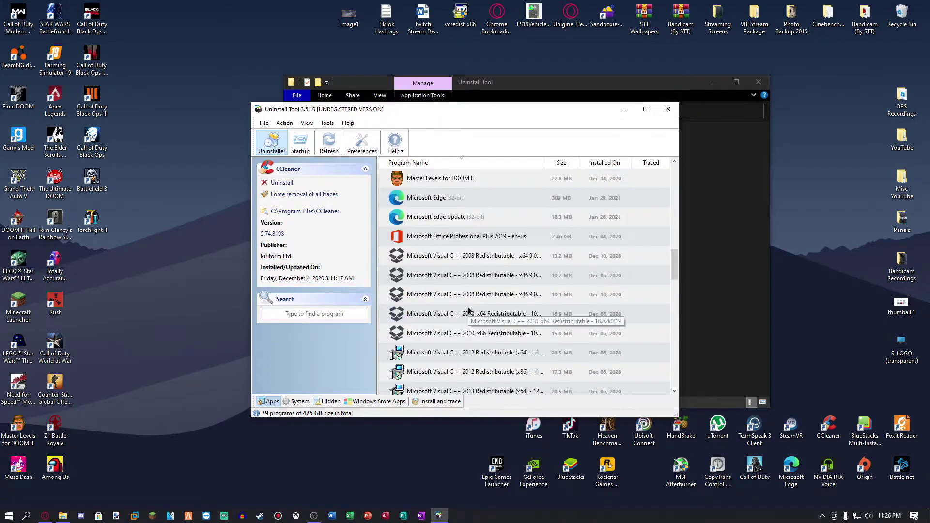
{"action": "scroll", "coordinate": [465, 310], "scroll_direction": "up", "scroll_amount": 2}
{"action": "scroll", "coordinate": [450, 278], "scroll_direction": "up", "scroll_amount": 2}
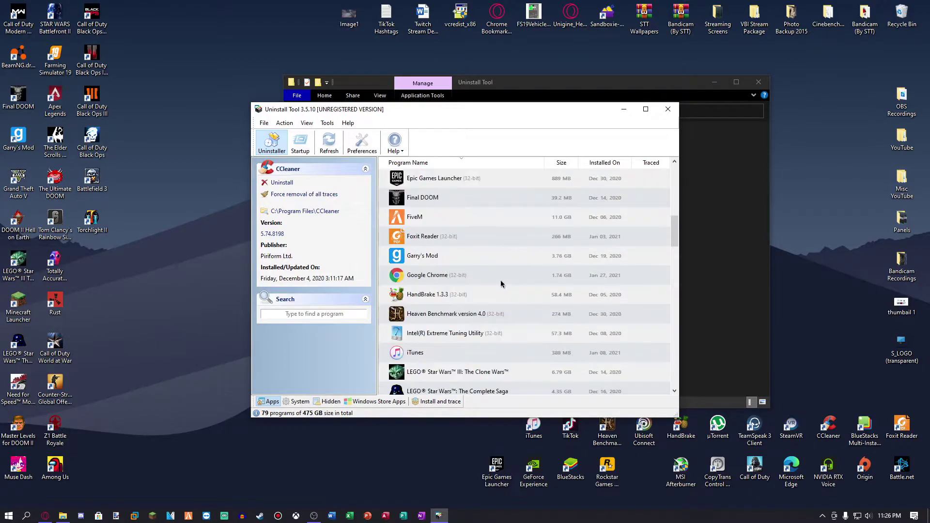
Step: Start a force removal of Google Chrome and scan for all its traces
{"action": "left_click", "coordinate": [484, 280]}
{"action": "right_click", "coordinate": [431, 280]}
{"action": "left_click", "coordinate": [453, 299]}
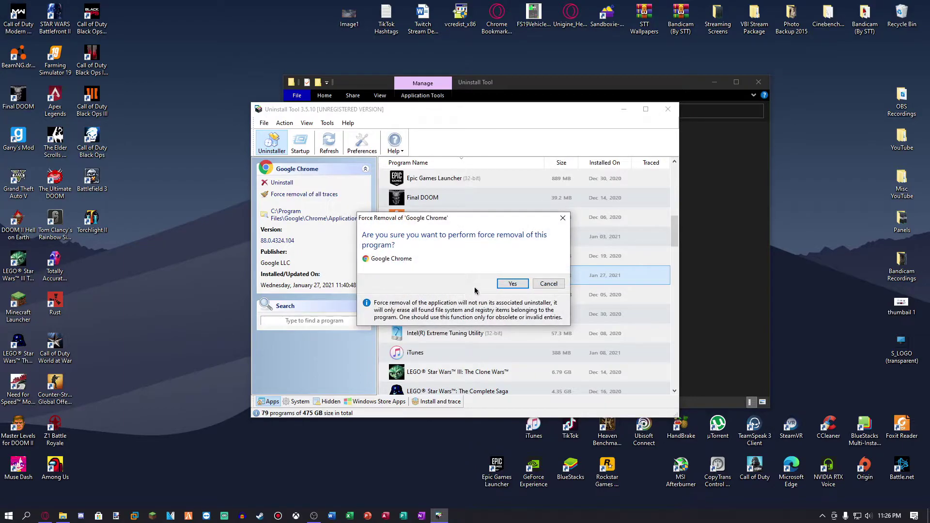
{"action": "left_click", "coordinate": [512, 284]}
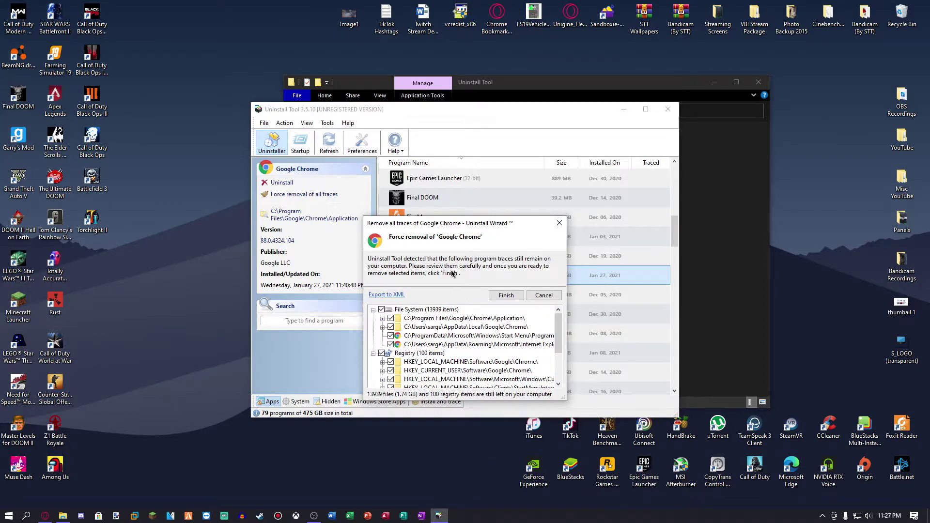
Step: Review the file system and registry traces of Google Chrome listed in the Uninstall Wizard
{"action": "left_click_drag", "start_coordinate": [449, 225], "coordinate": [453, 179]}
{"action": "left_click_drag", "start_coordinate": [564, 276], "coordinate": [570, 306]}
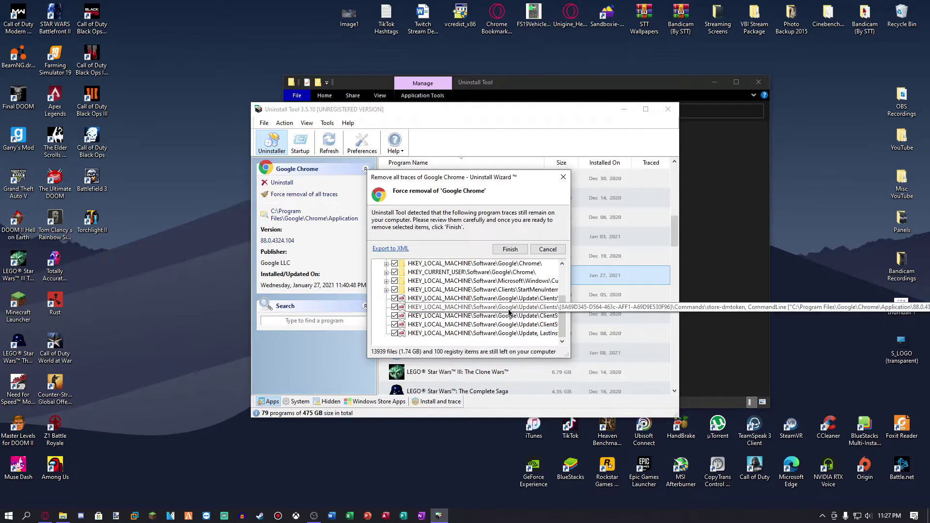
{"action": "left_click_drag", "start_coordinate": [566, 311], "coordinate": [579, 263]}
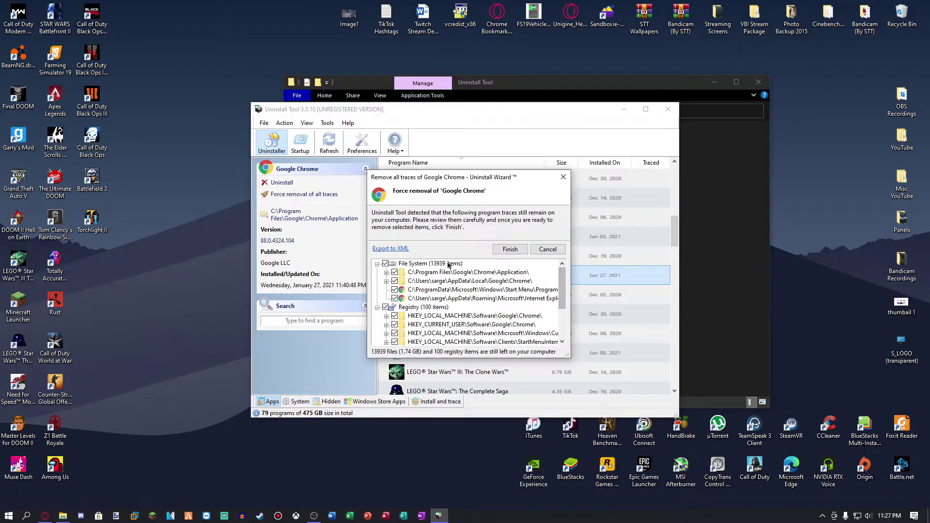
{"action": "scroll", "coordinate": [428, 327], "scroll_direction": "down", "scroll_amount": 3}
Step: Try to remove all the selected Google Chrome traces, and cancel the force removal
{"action": "left_click", "coordinate": [511, 249]}
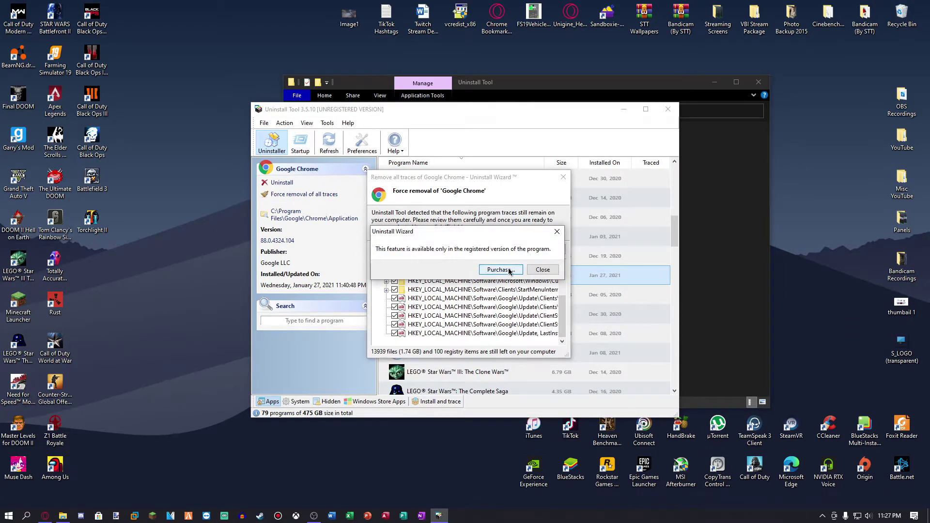
{"action": "left_click", "coordinate": [543, 269]}
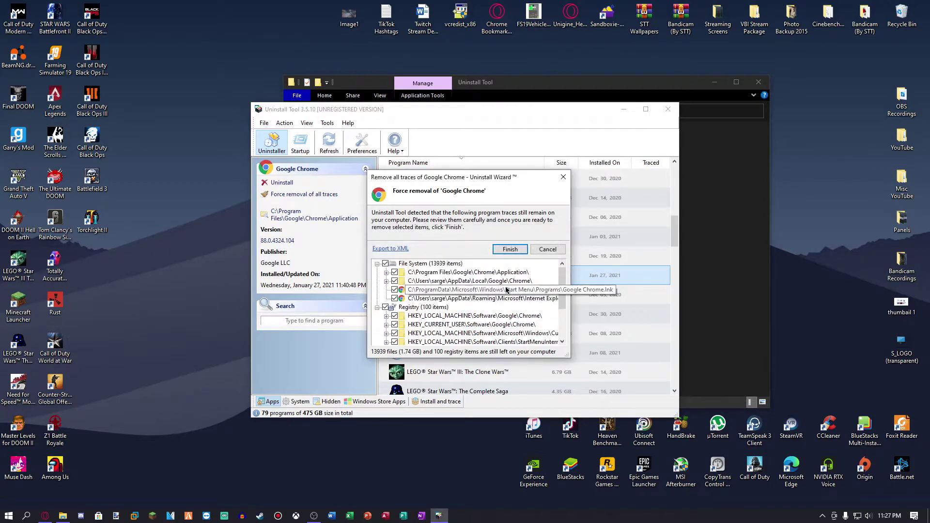
{"action": "left_click", "coordinate": [519, 250]}
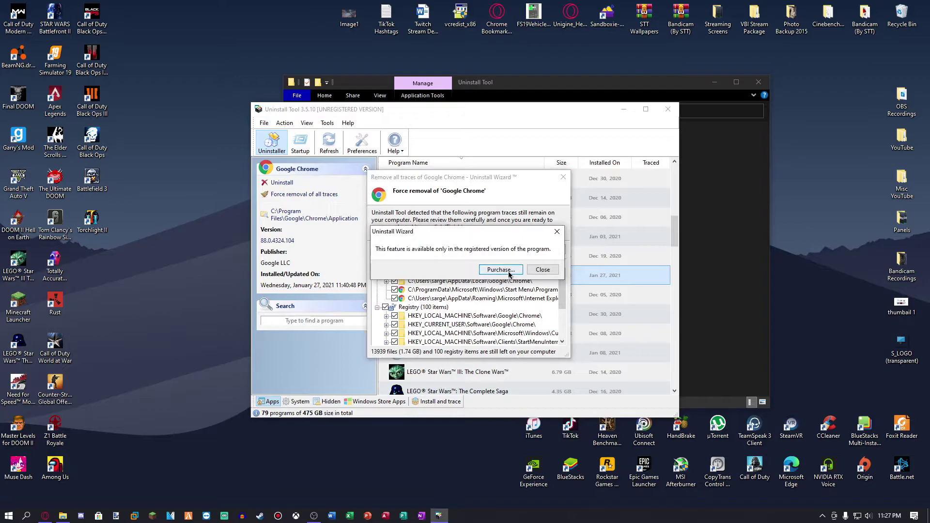
{"action": "left_click", "coordinate": [537, 273]}
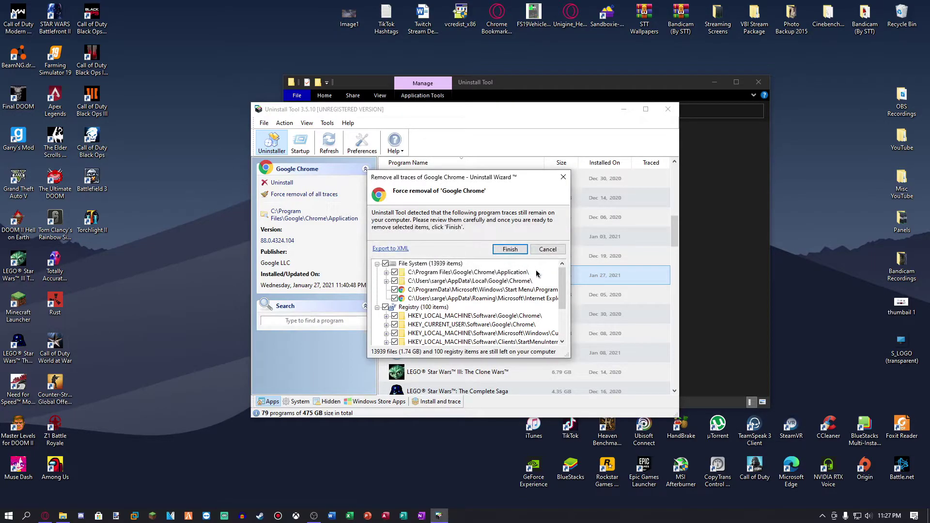
{"action": "scroll", "coordinate": [537, 274], "scroll_direction": "down", "scroll_amount": 3}
{"action": "left_click", "coordinate": [548, 249]}
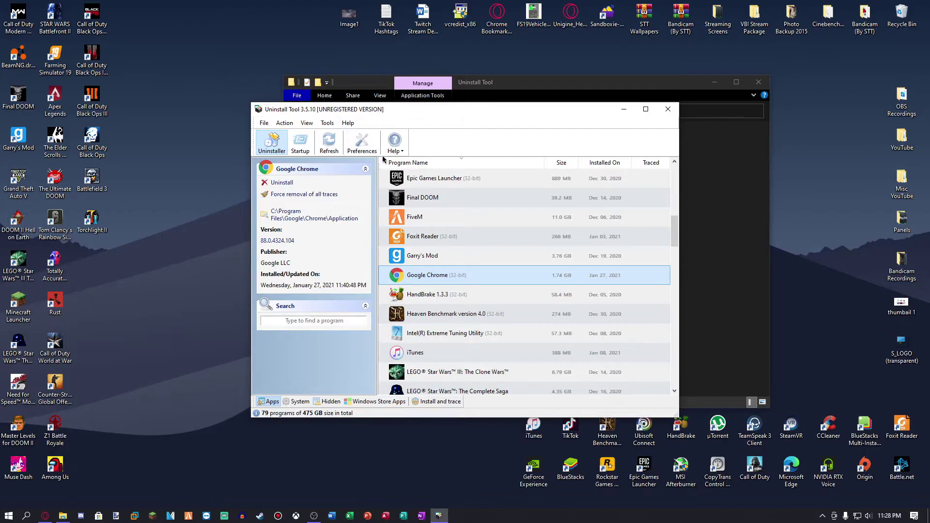
Step: Open Uninstall Tool's purchase page in the browser
{"action": "left_click", "coordinate": [326, 123]}
{"action": "mouse_move", "coordinate": [342, 126]}
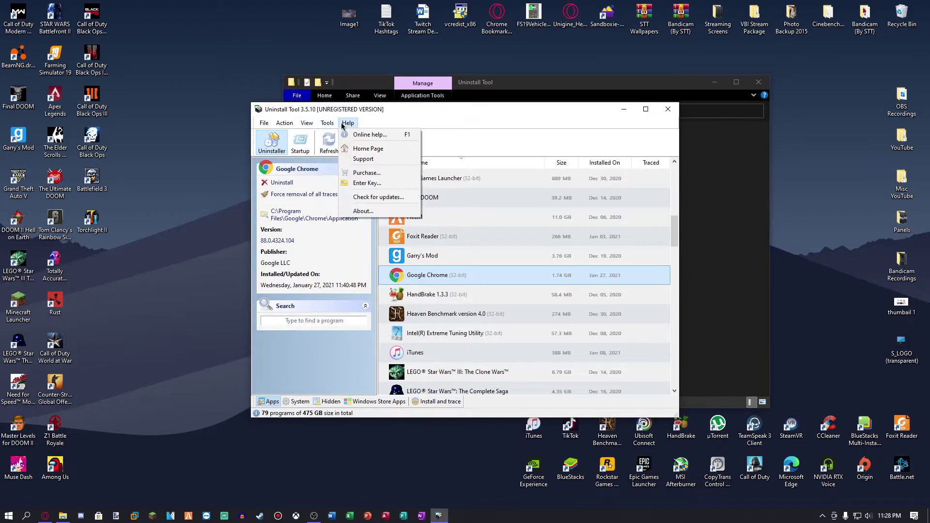
{"action": "left_click", "coordinate": [367, 173]}
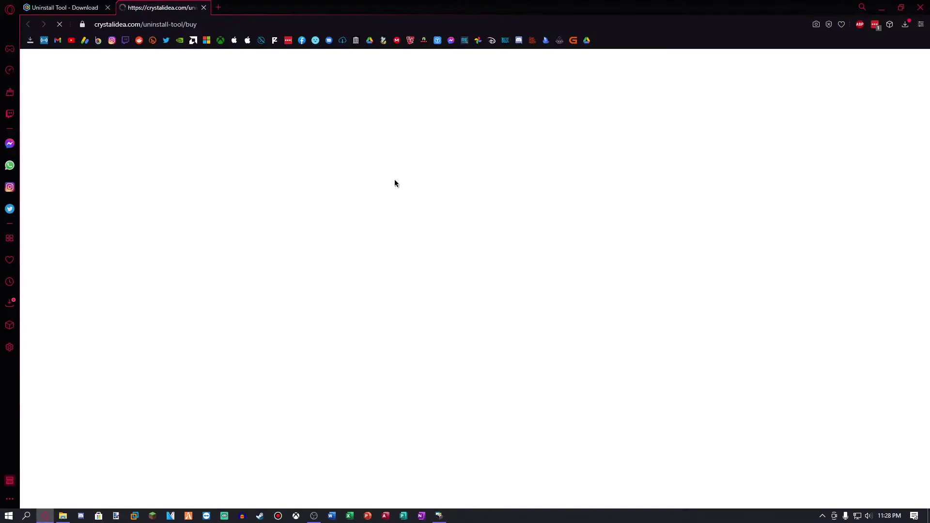